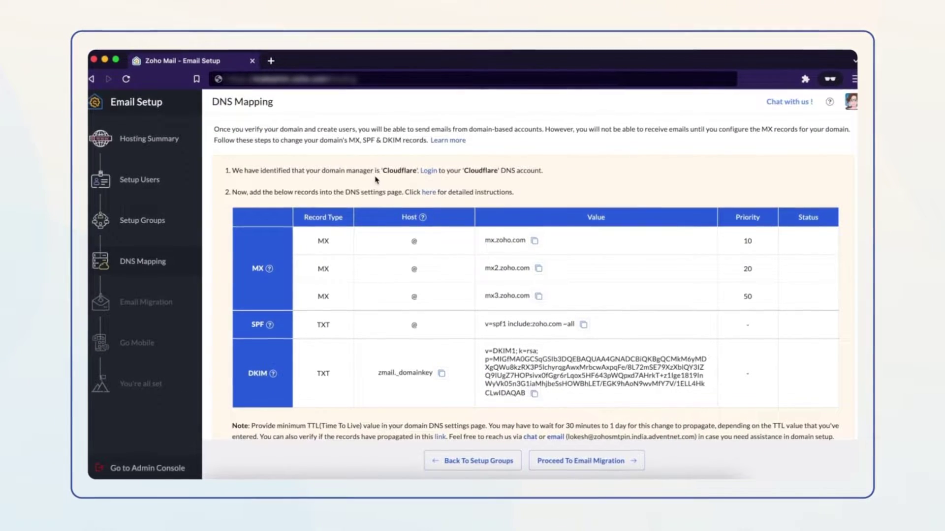
Sign in to Cloudflare with the account e-mail and password, open zylker.com, and start a new DNS record
left_click(428, 172)
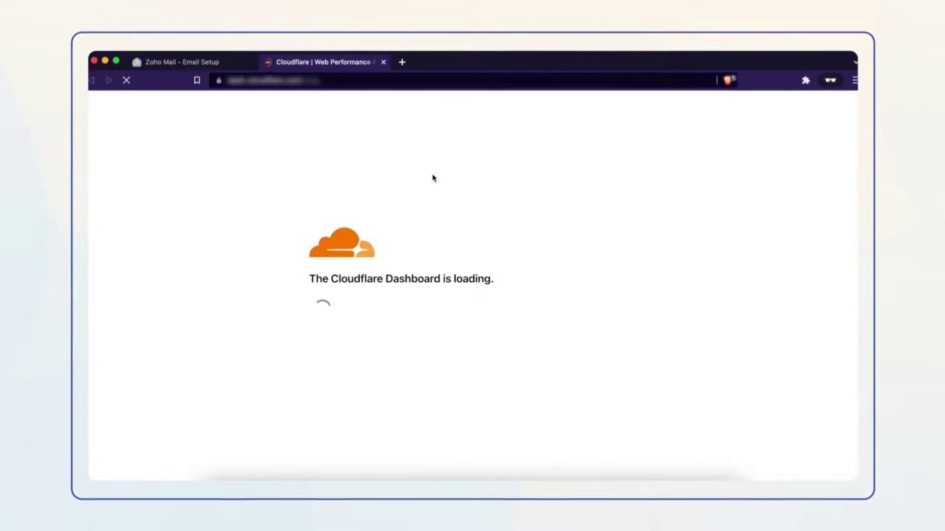
left_click(272, 217)
key("Tab")
type("password12345")
key("Return")
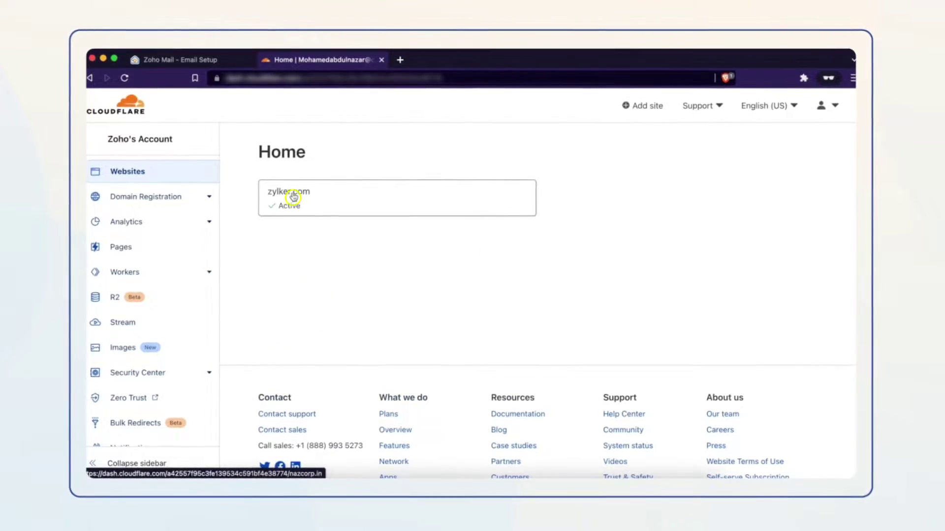
left_click(293, 196)
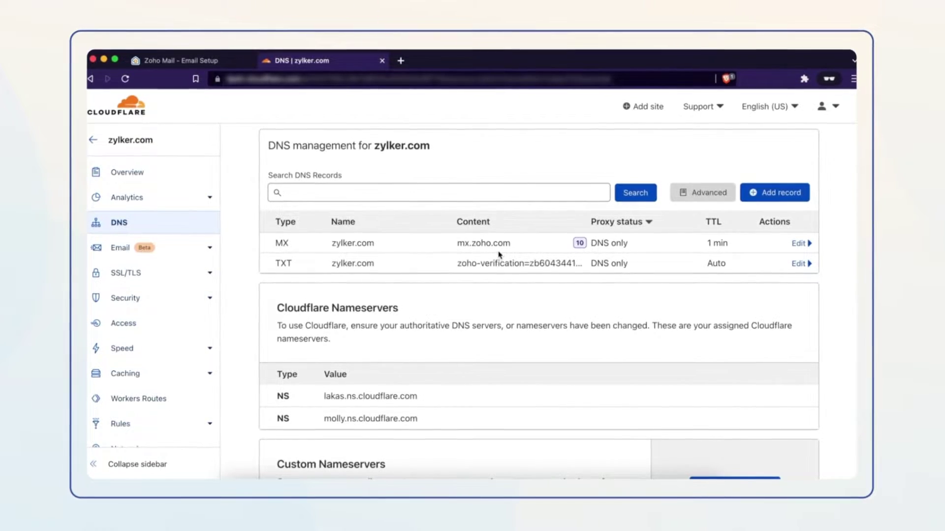
left_click(785, 193)
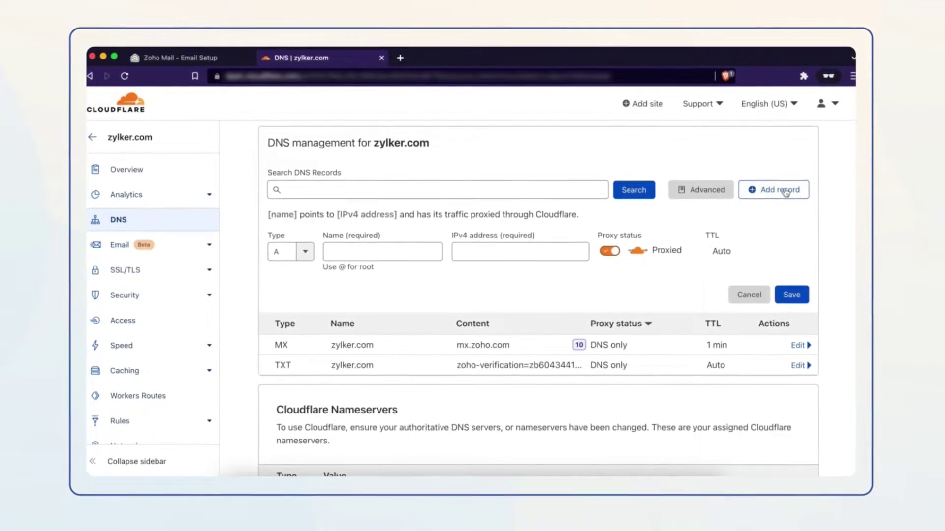
Make the new record an MX record for @ with mx2.zoho.com, copied from Zoho Mail, as mail server
left_click(309, 264)
scroll(290, 334, "down", 3)
left_click(278, 336)
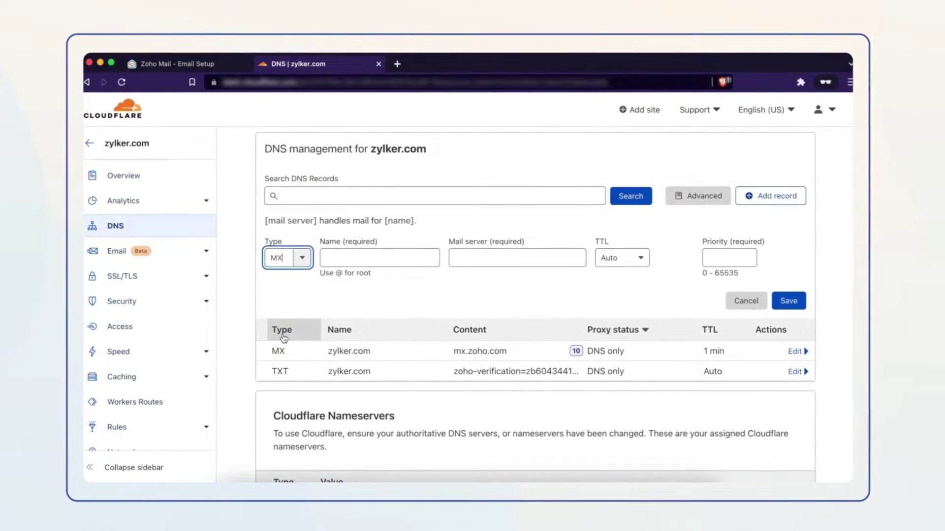
left_click(353, 243)
type("@")
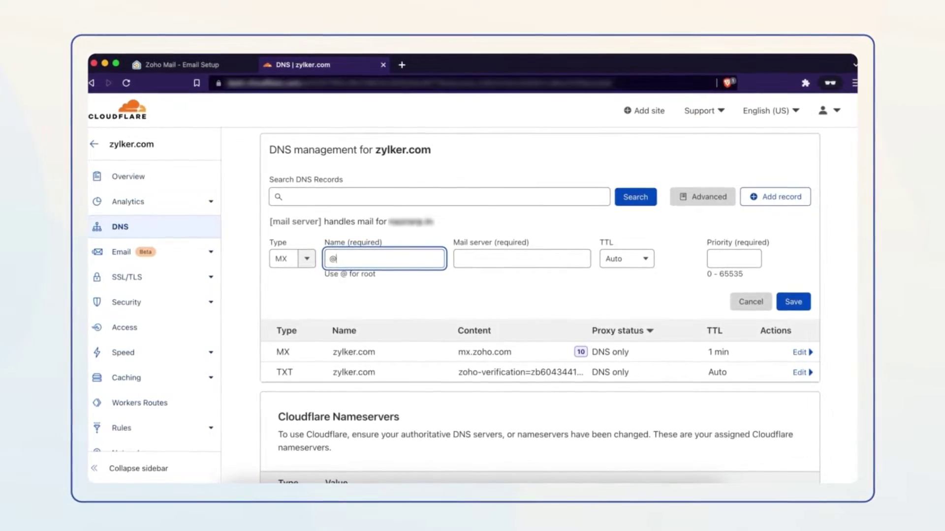
left_click(482, 256)
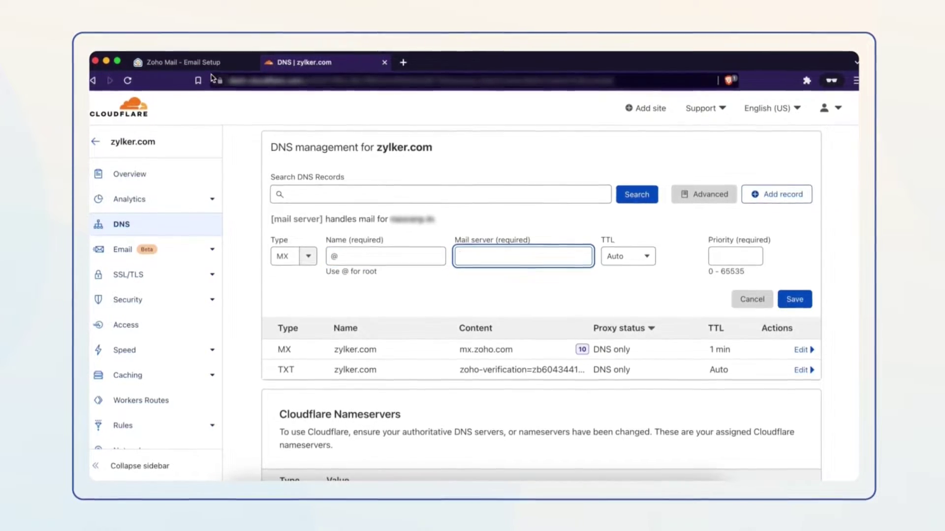
left_click(197, 64)
left_click(540, 268)
left_click(301, 62)
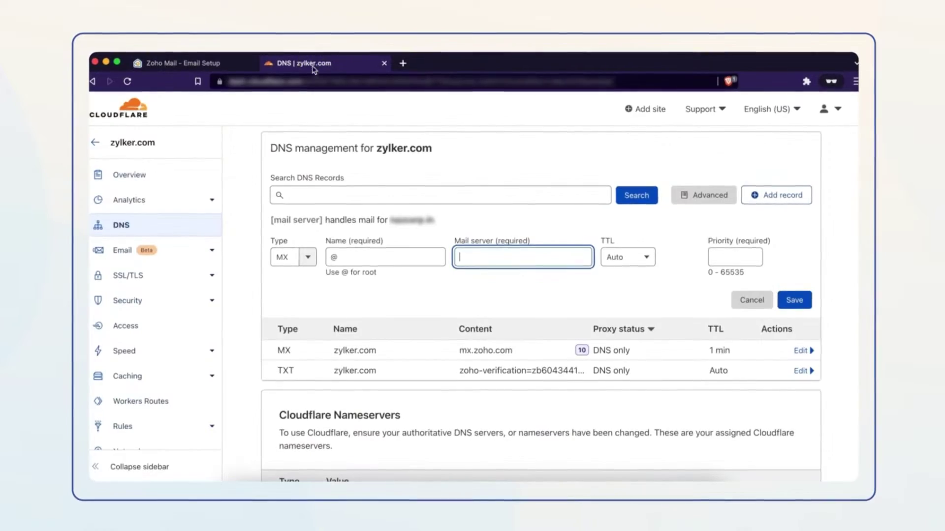
key("super+v")
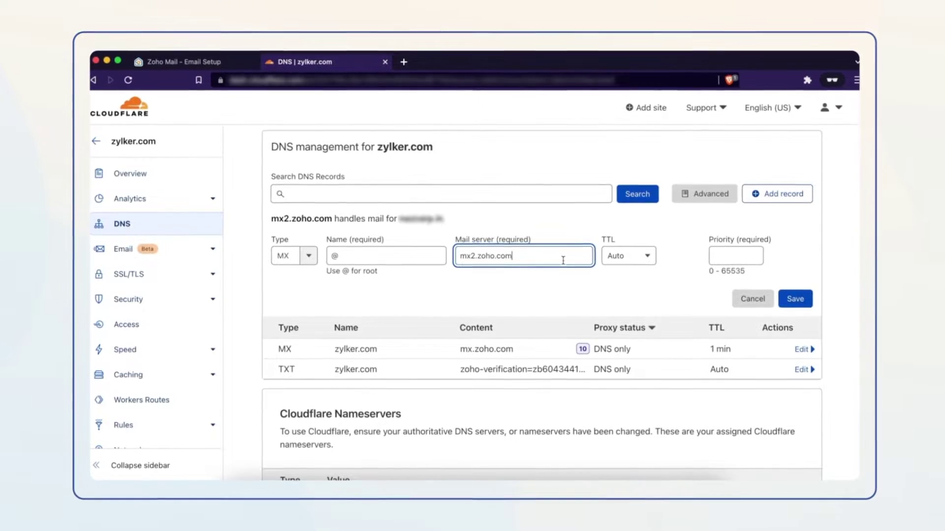
Give the record a 1 min TTL and priority 20, save it, and start another record
left_click(622, 263)
left_click(618, 301)
left_click(721, 260)
type("20")
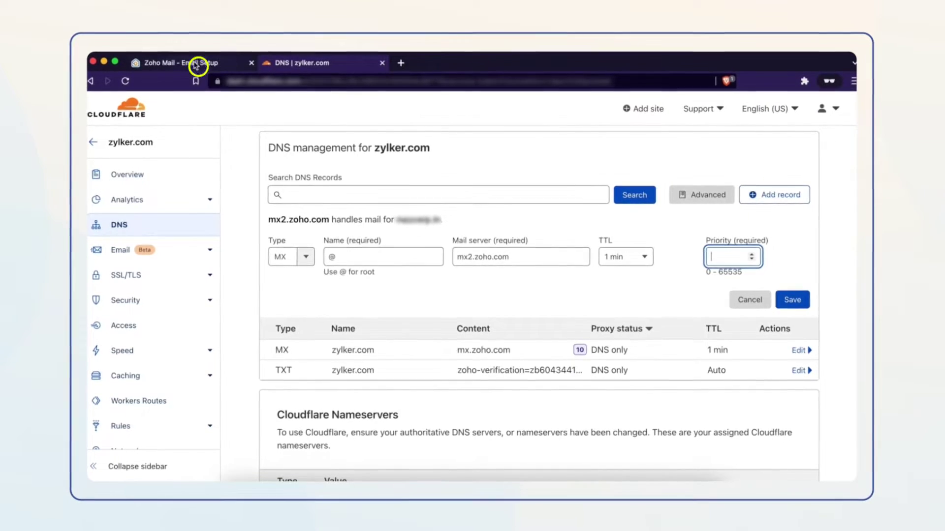
left_click(196, 64)
left_click(302, 61)
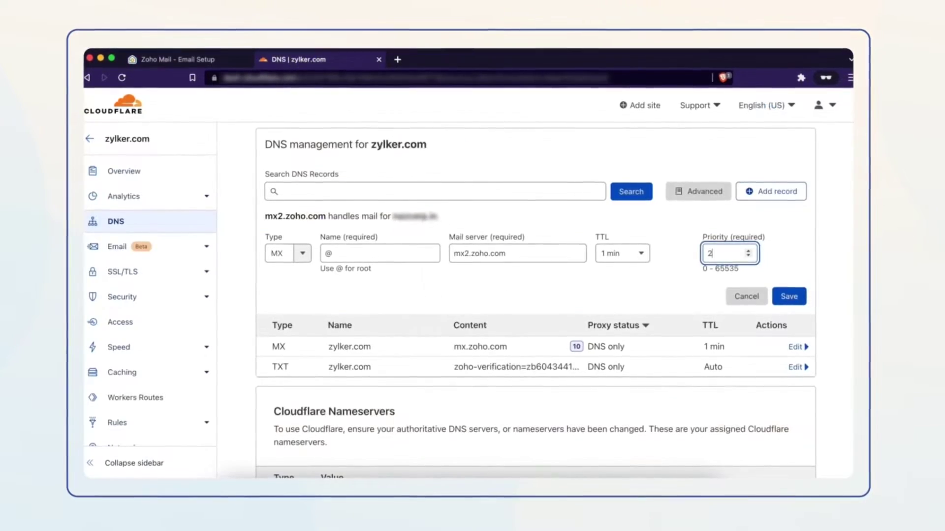
left_click(788, 295)
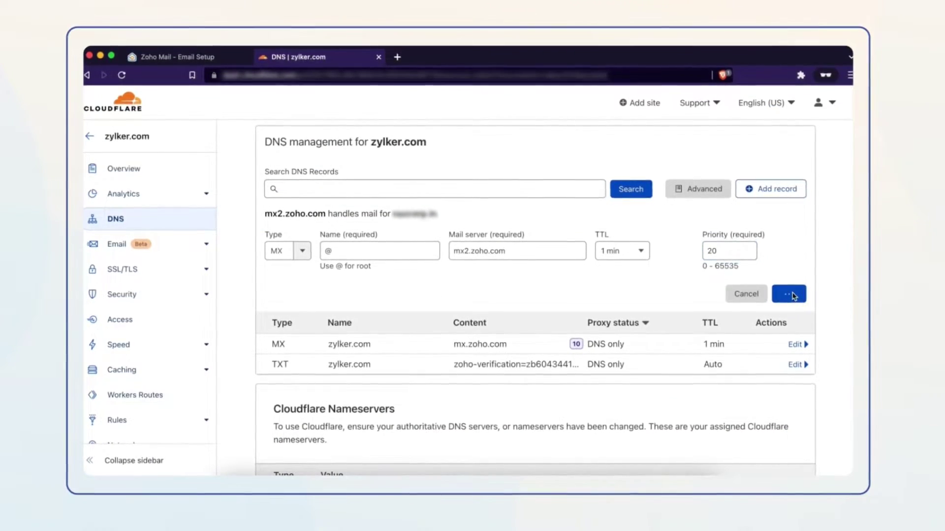
left_click(797, 192)
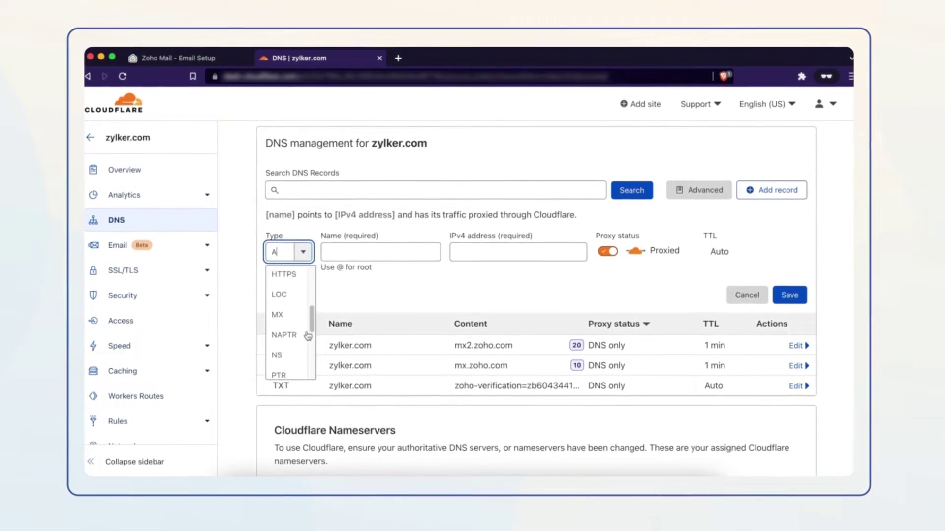
Enter @ as the new record's name and copy the mx3.zoho.com value from Zoho Mail setup
left_click(388, 247)
type("@")
key("Tab")
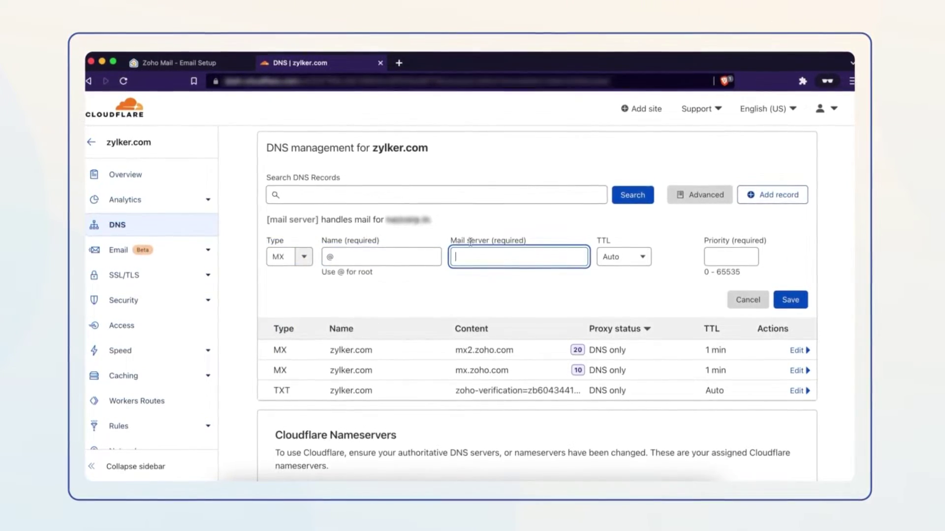
left_click(170, 64)
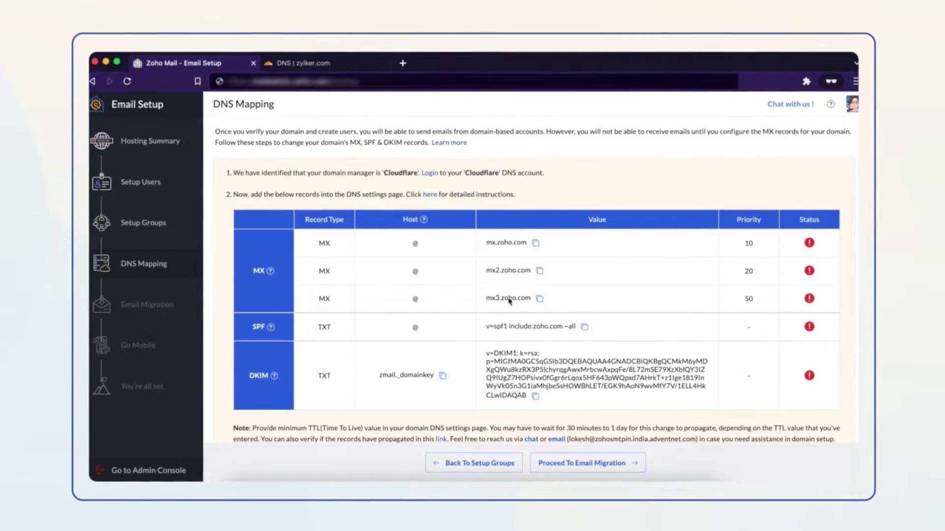
left_click(537, 299)
key("ctrl+Tab")
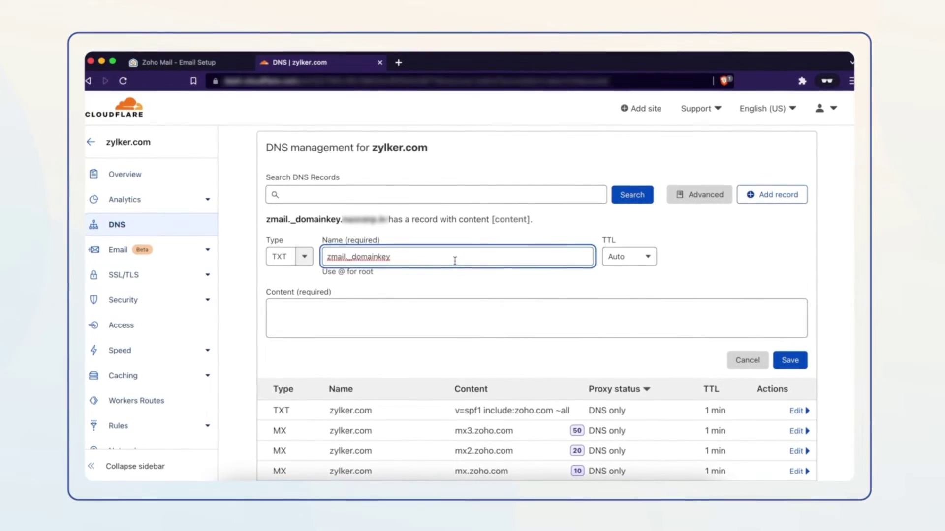
Give the DKIM record a 1 min TTL and the DKIM value copied from Zoho Mail, save it, and return to Zoho Mail
left_click(642, 256)
left_click(635, 300)
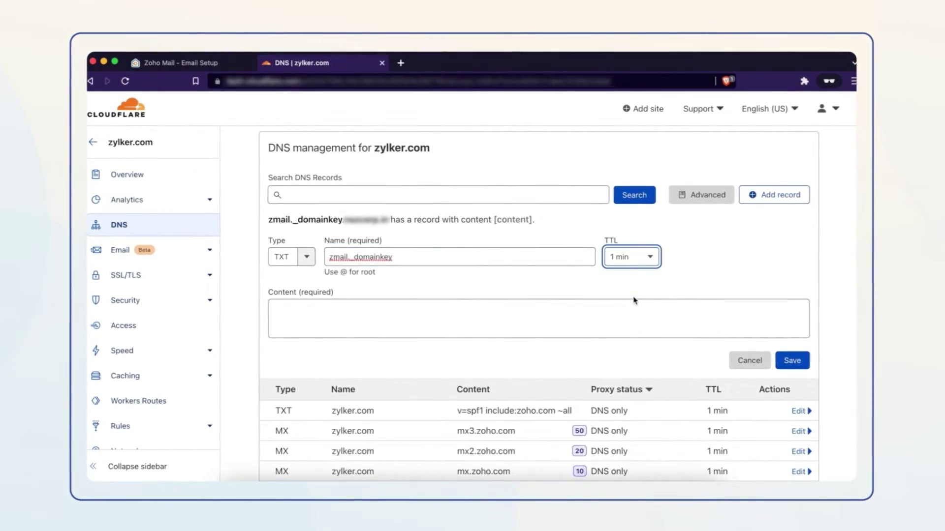
left_click(492, 317)
left_click(198, 62)
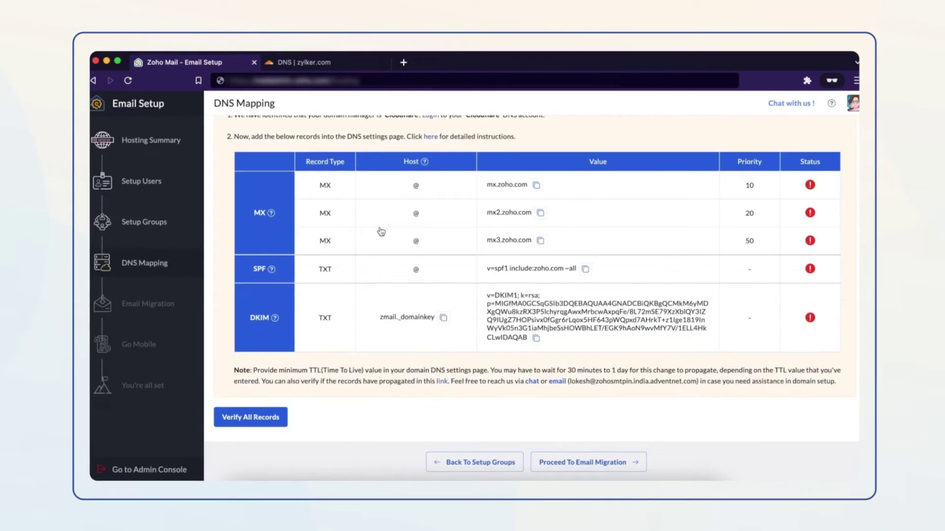
left_click(536, 338)
left_click(304, 62)
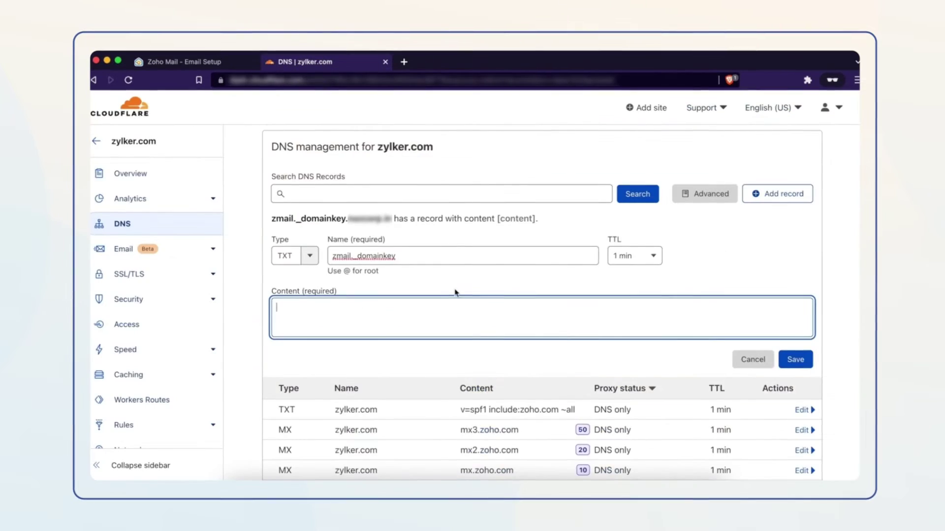
key("ctrl+v")
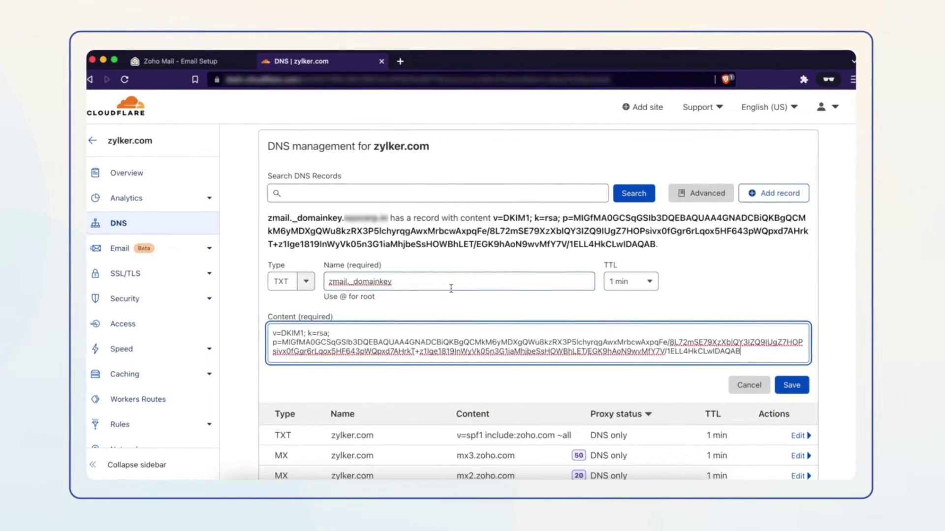
left_click(791, 385)
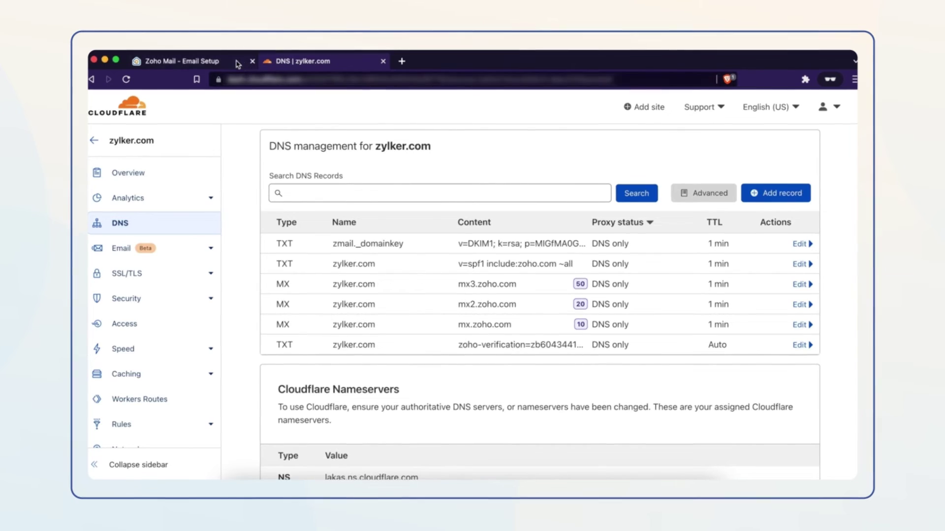
left_click(214, 62)
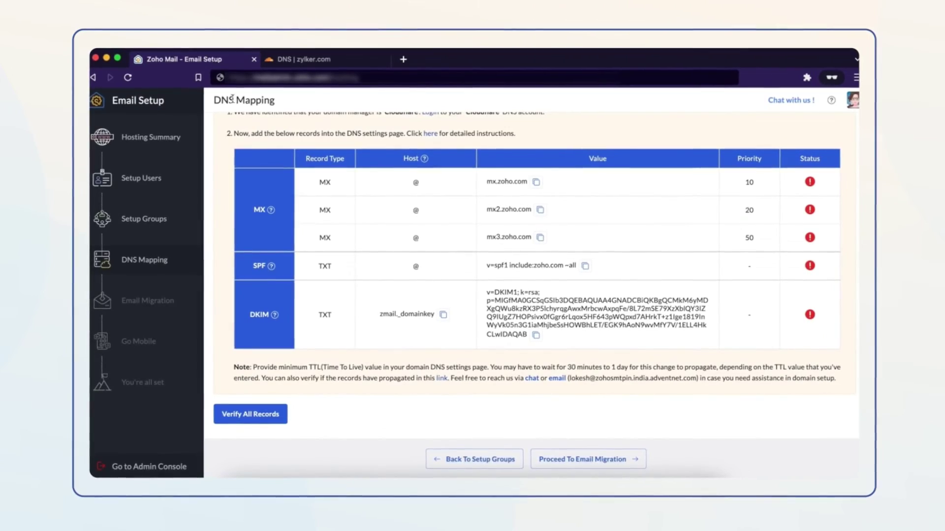